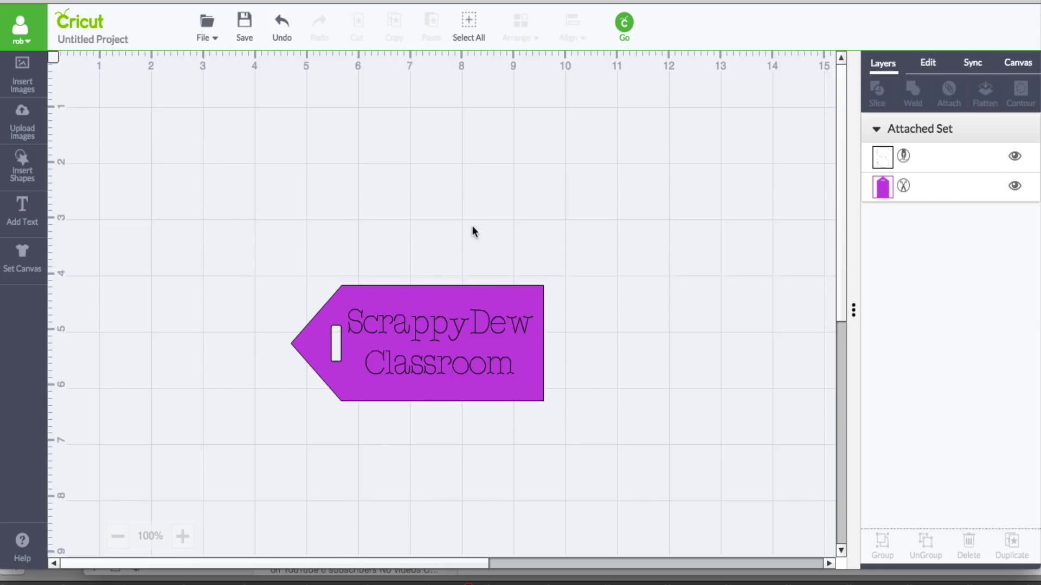
Drag the purple ScrappyDew Classroom tag about an inch right and slightly down on the canvas.
drag(425, 291, 480, 293)
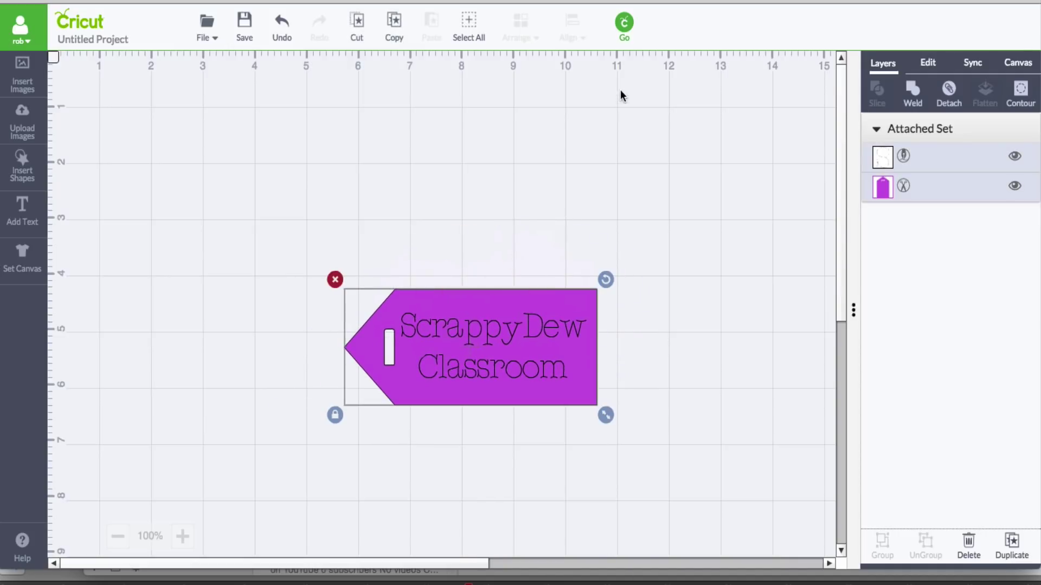
click(625, 32)
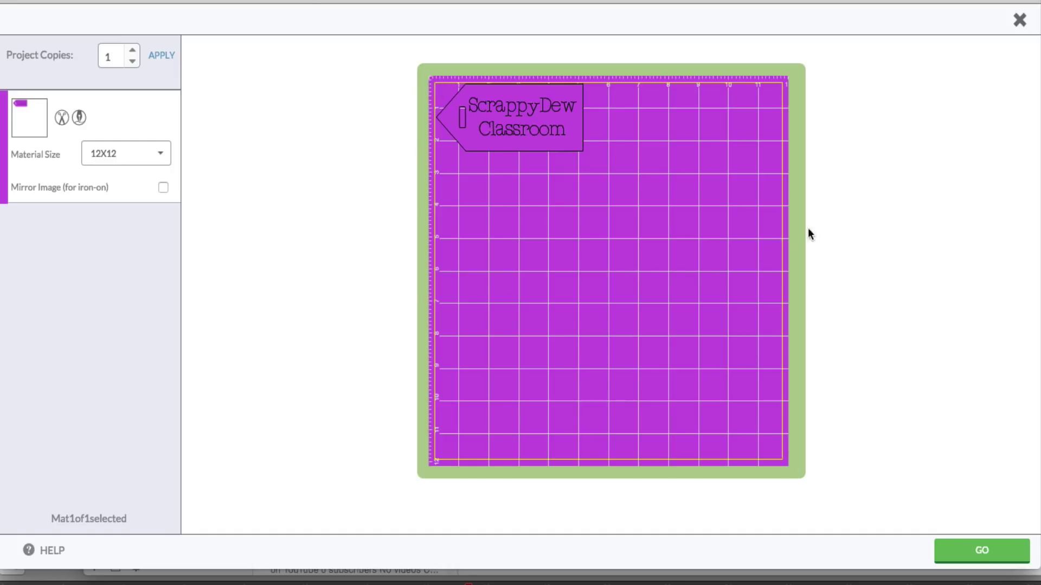
click(1019, 19)
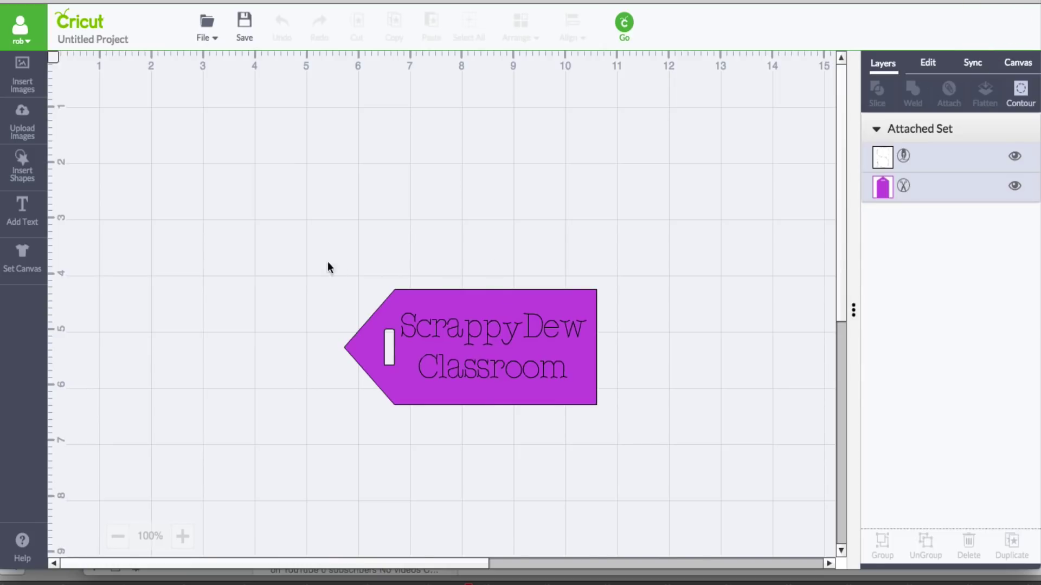
drag(299, 253, 750, 514)
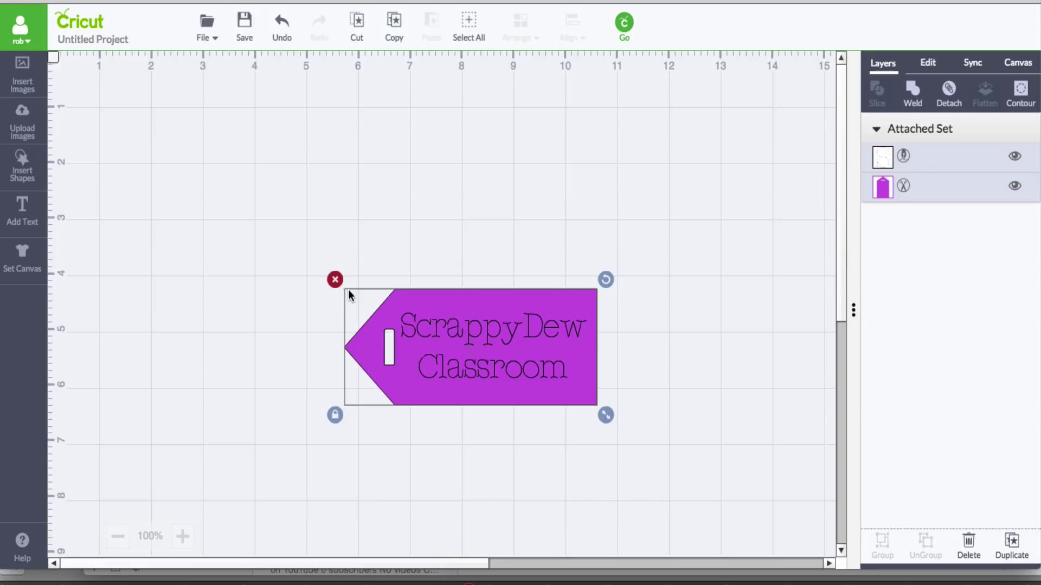
Preview the cut and drag the tag from the 12X12 mat's top-left to its centre-right.
click(623, 38)
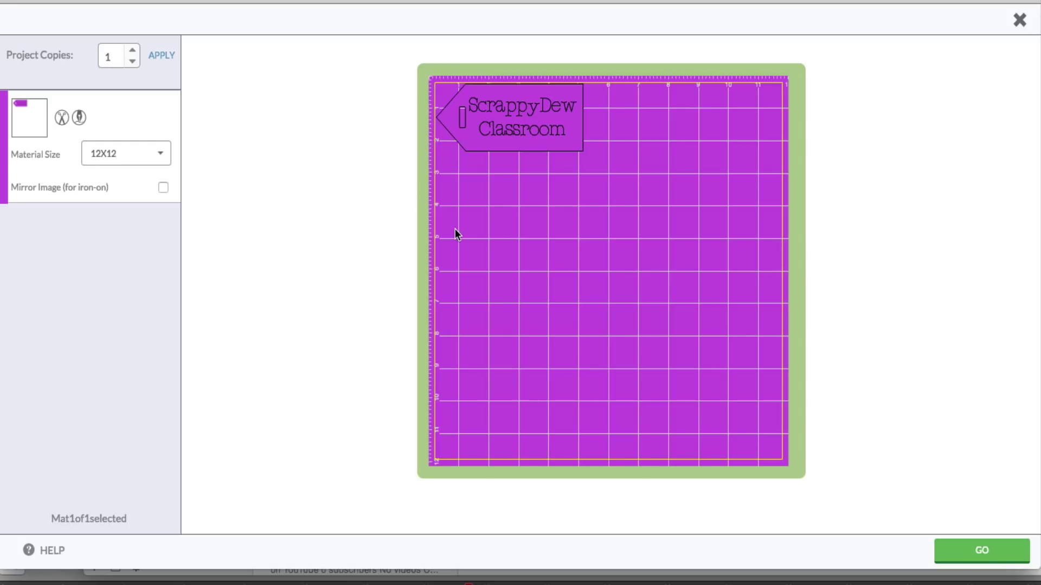
drag(481, 101, 655, 282)
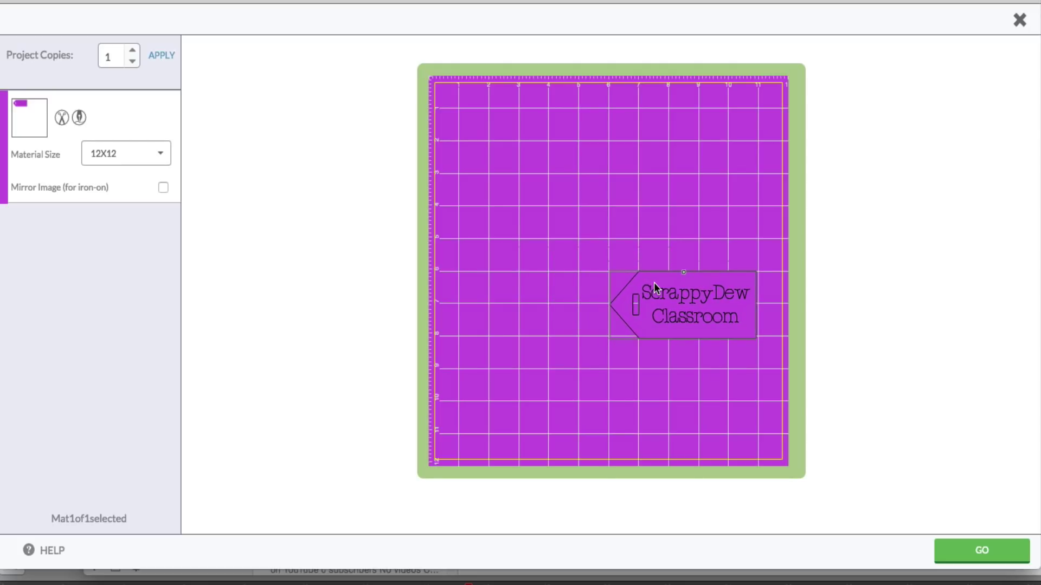
click(653, 283)
mouse_move(688, 303)
mouse_down()
mouse_move(613, 181)
mouse_move(660, 293)
mouse_move(704, 307)
mouse_move(694, 300)
mouse_up()
Back on the canvas, nudge the tag down-right and insert a basic Square shape.
click(1020, 22)
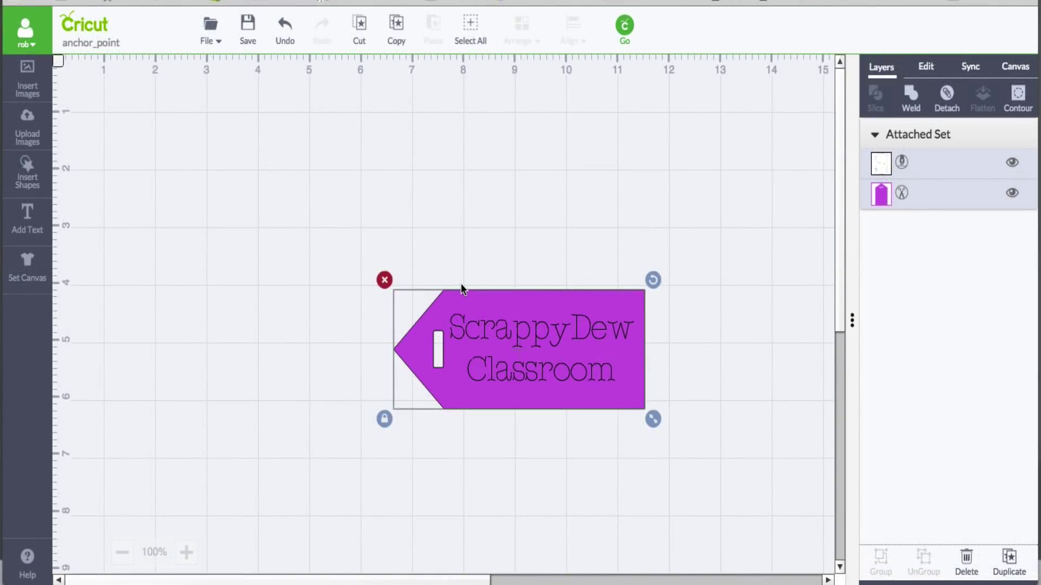
drag(528, 311, 555, 339)
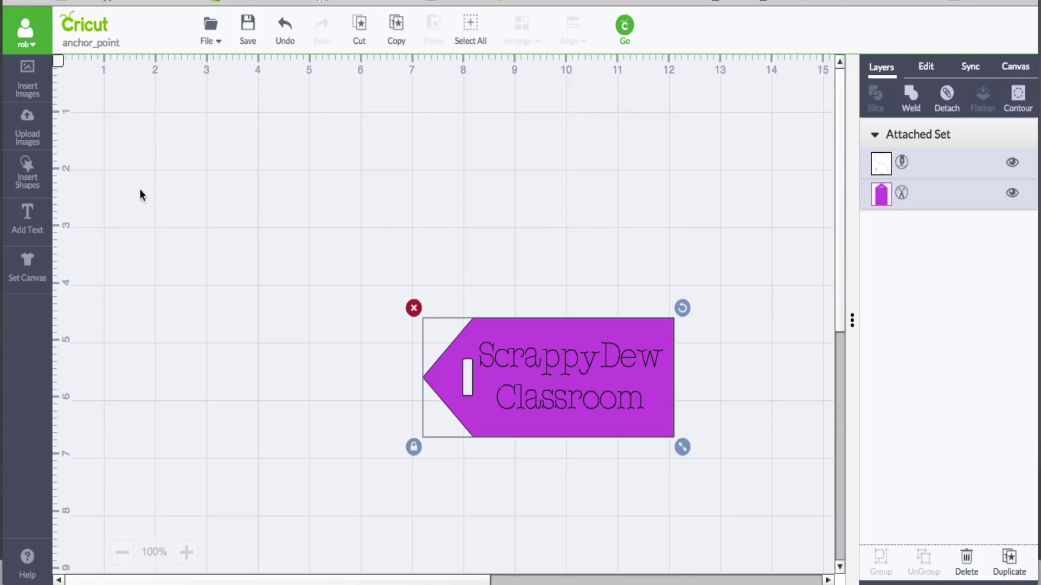
click(32, 182)
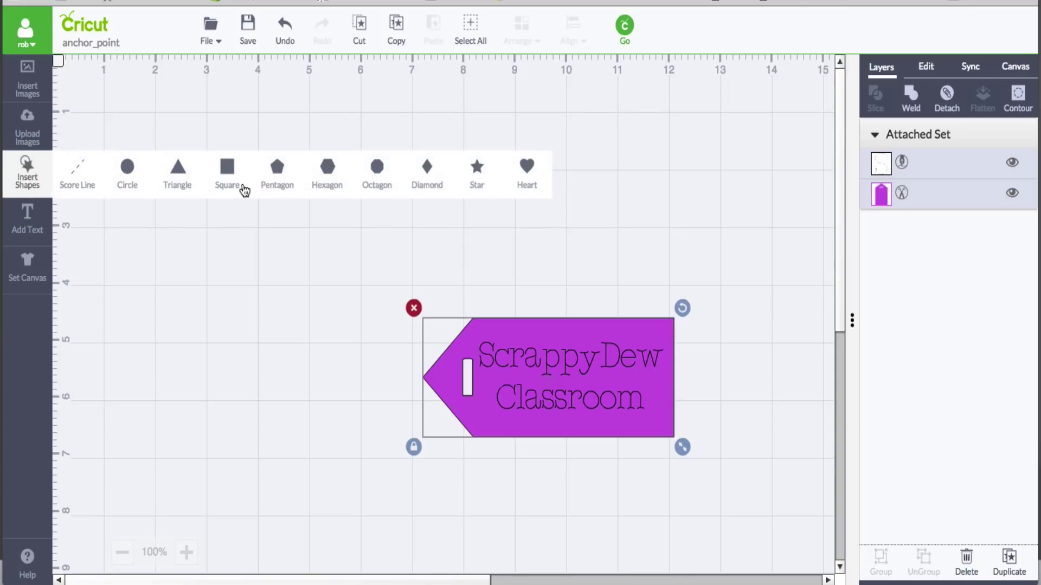
click(232, 170)
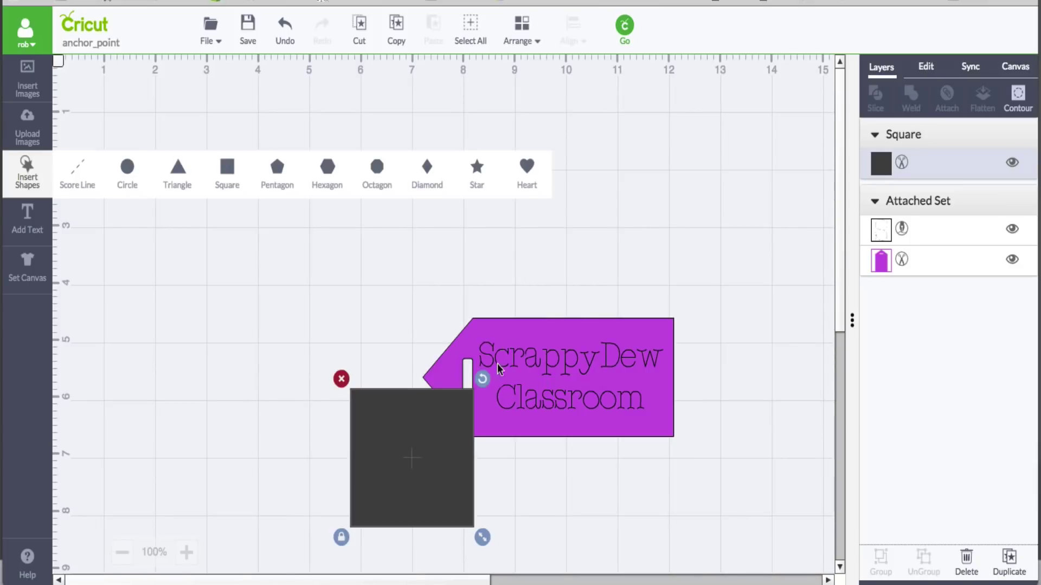
Move the square to the upper-left of the canvas and shrink it to a tiny anchor.
drag(427, 432, 228, 203)
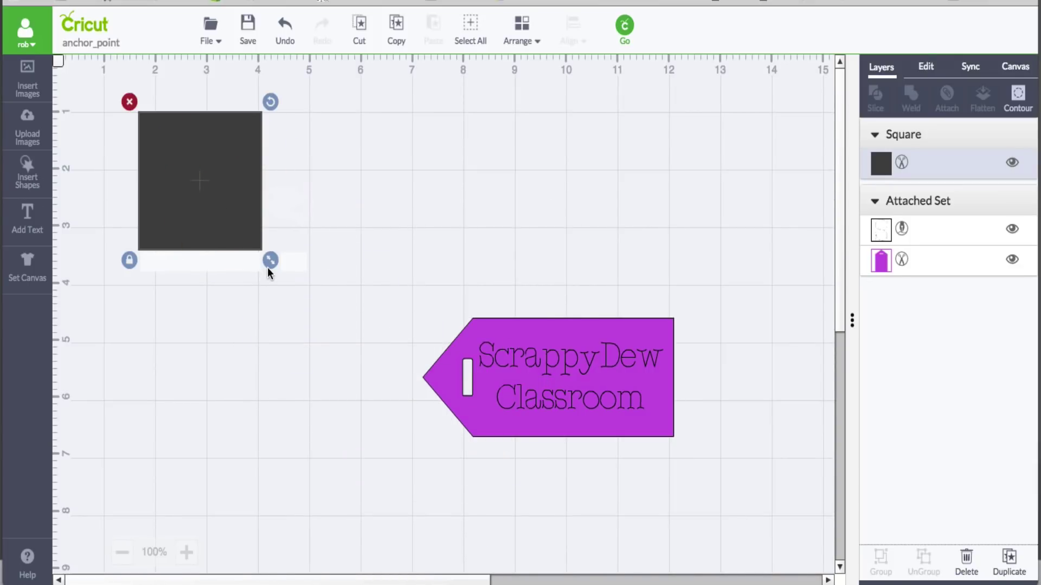
drag(269, 265, 610, 550)
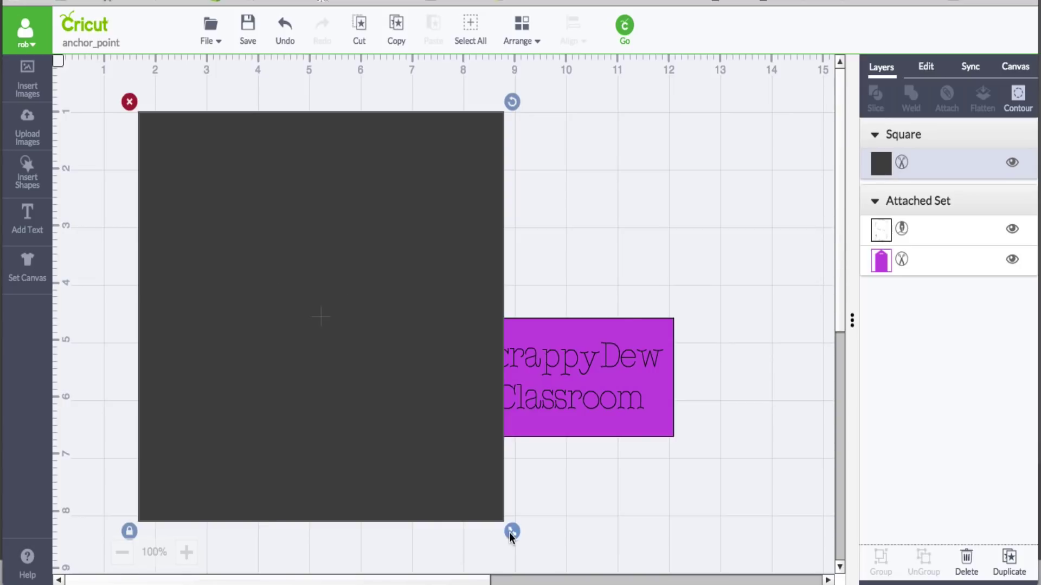
drag(511, 532, 146, 136)
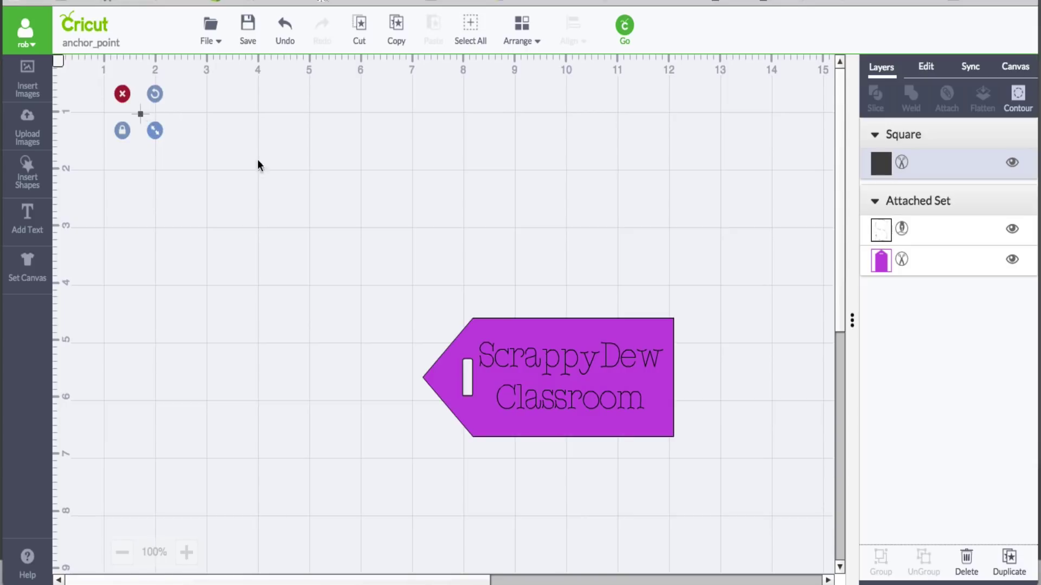
Set the tiny square's Position to X .25 in and Y .25 in in the Edit panel.
click(915, 71)
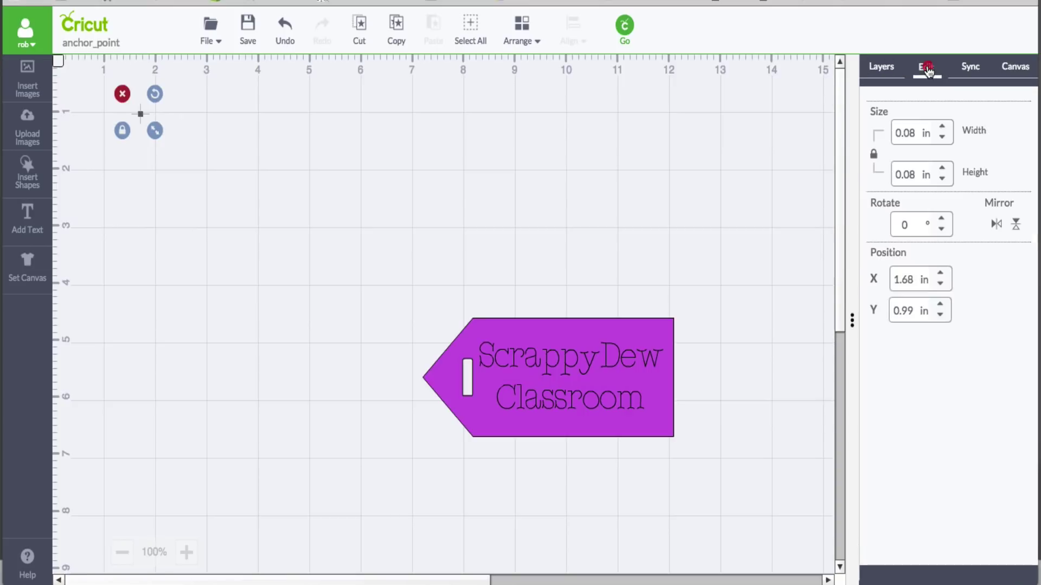
click(908, 280)
text(.25)
key(Return)
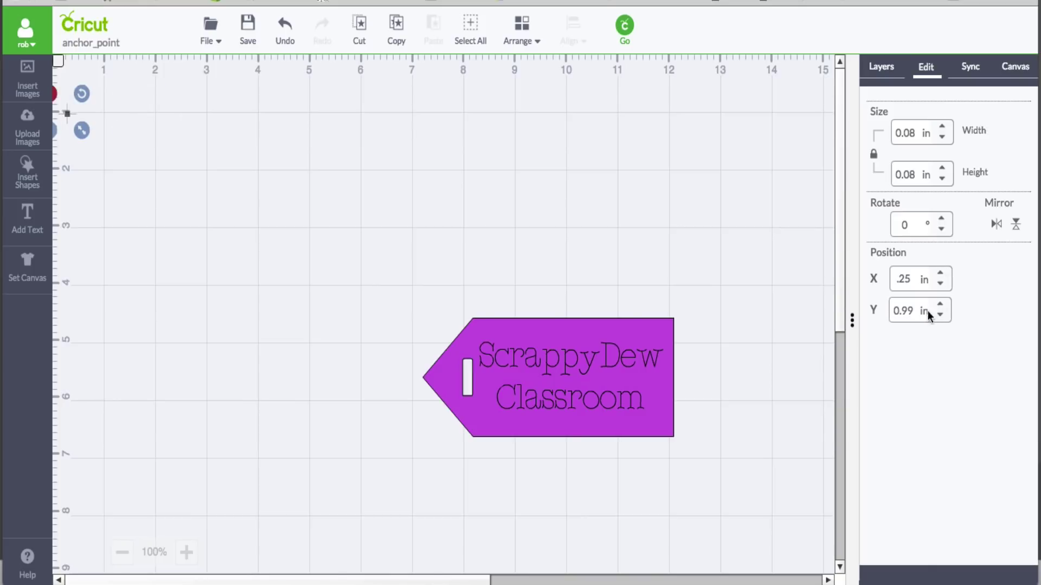
drag(914, 312, 885, 311)
key(BackSpace)
text(.25)
key(Return)
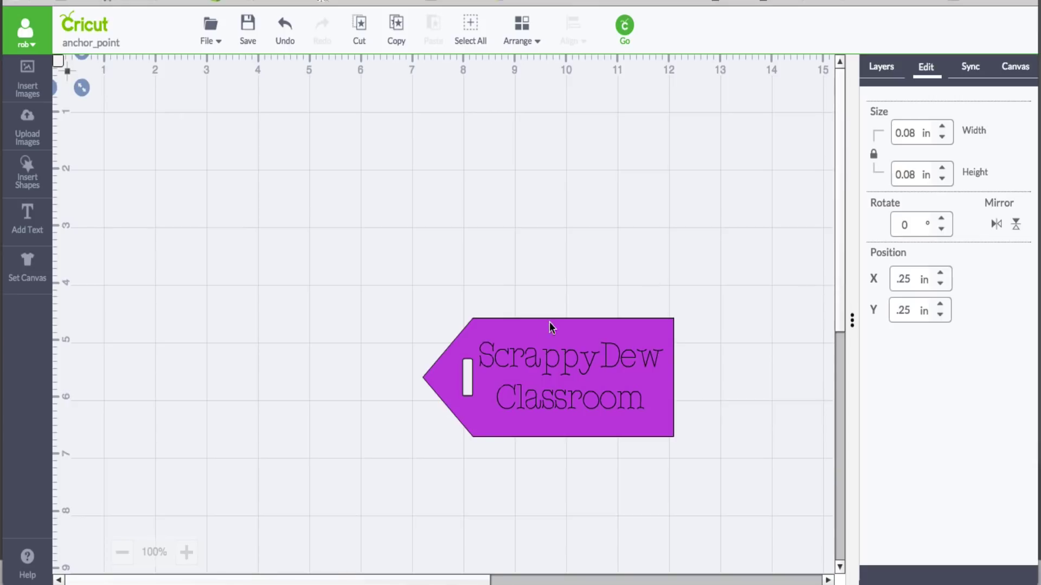
Drag the purple tag around the canvas toward its rough target spot.
drag(597, 333, 578, 271)
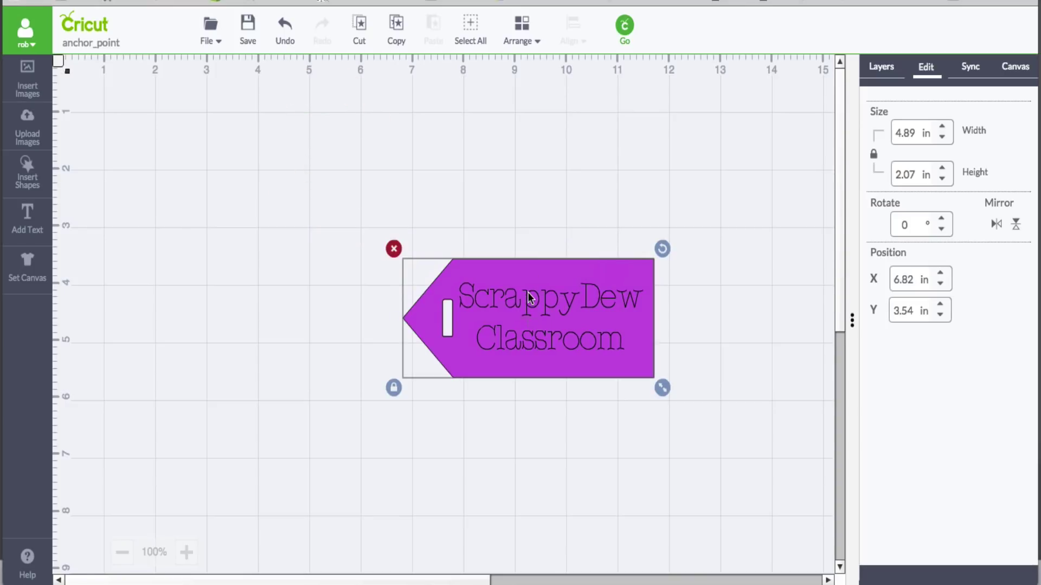
drag(529, 289, 500, 328)
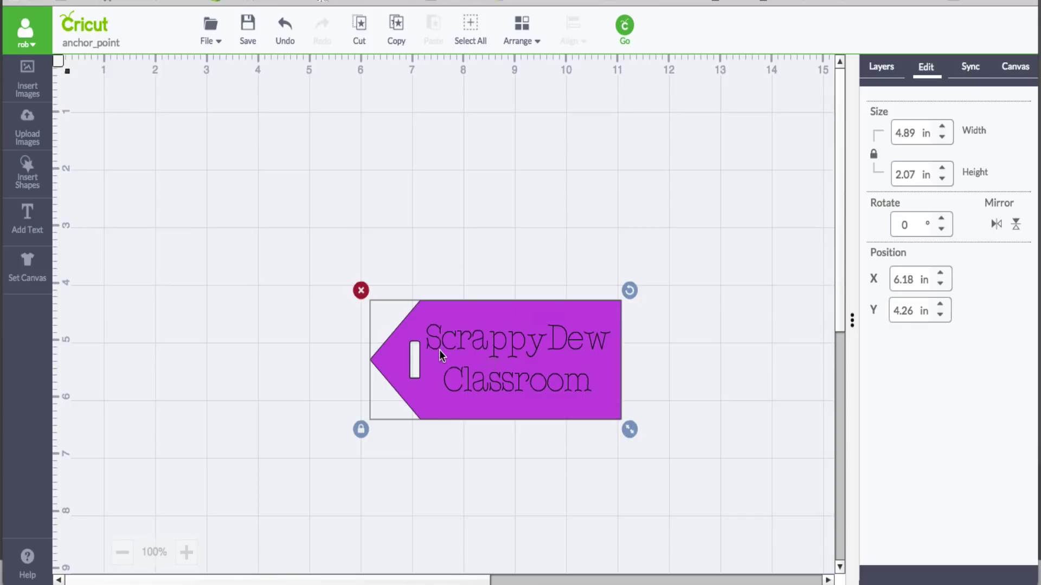
drag(440, 356, 447, 390)
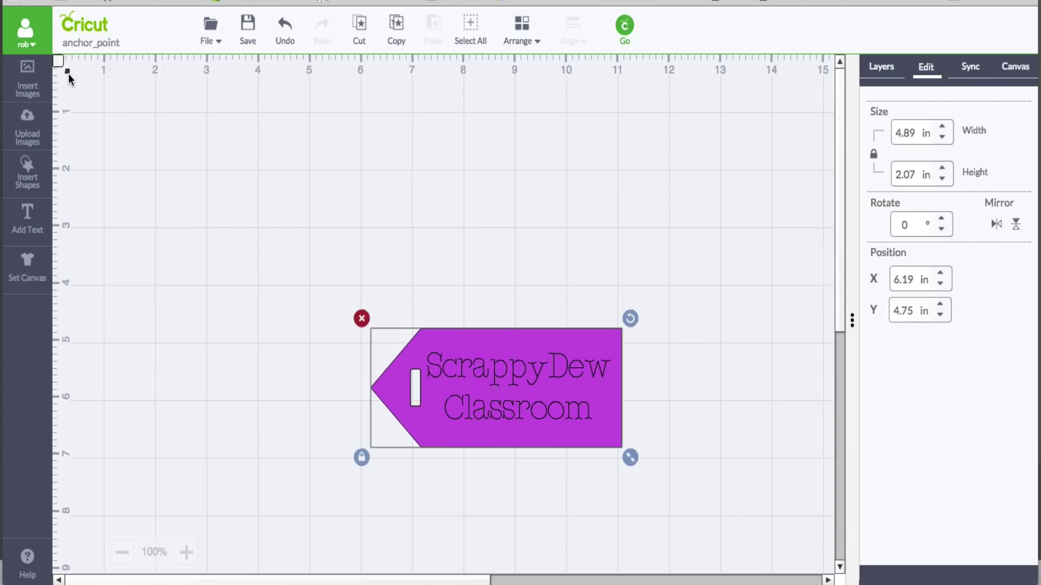
drag(575, 374, 584, 310)
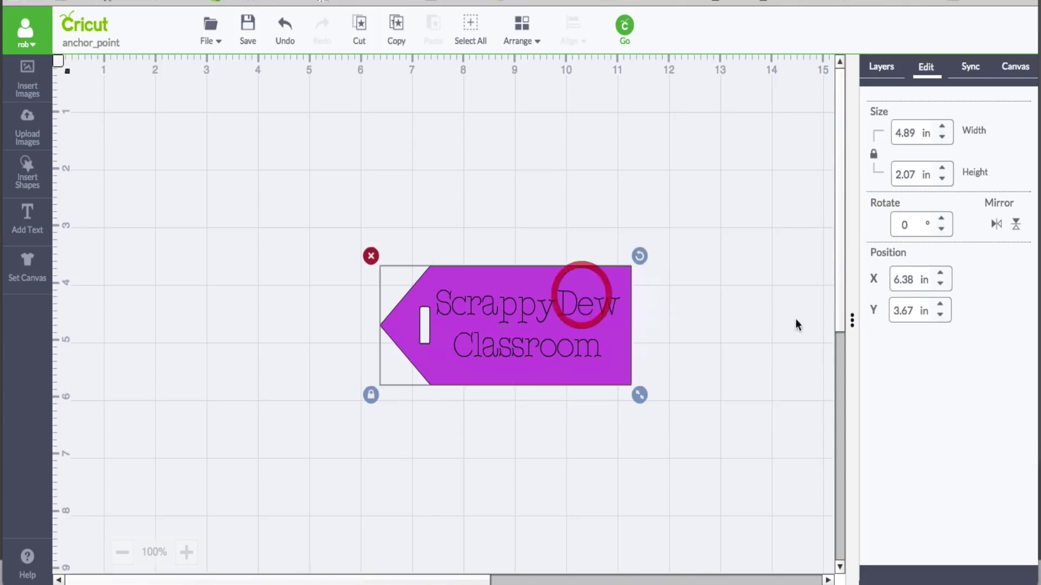
Enter Position X 6 and Y 6 for the tag in the Edit panel.
click(906, 279)
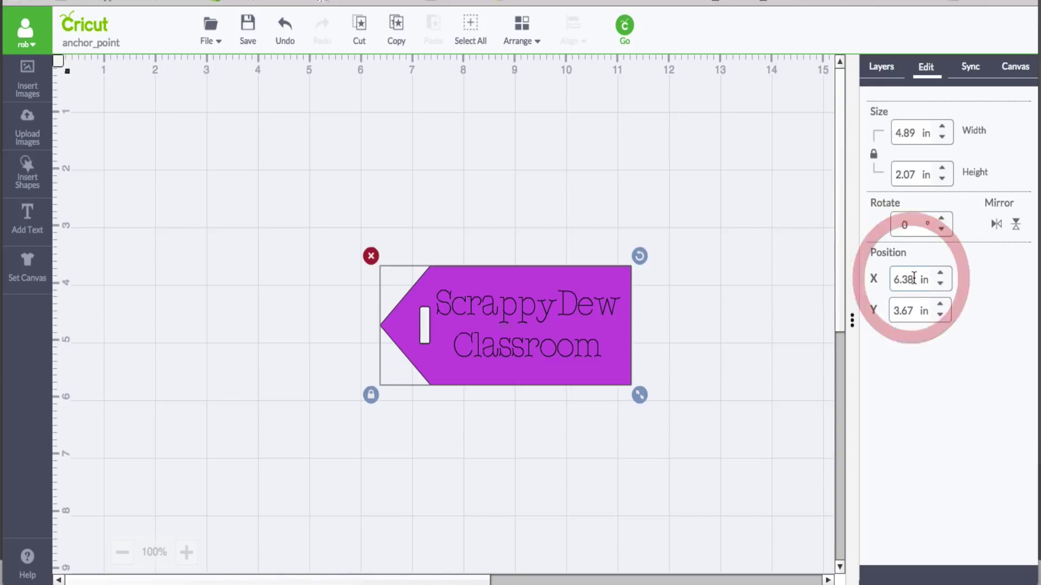
double_click(882, 279)
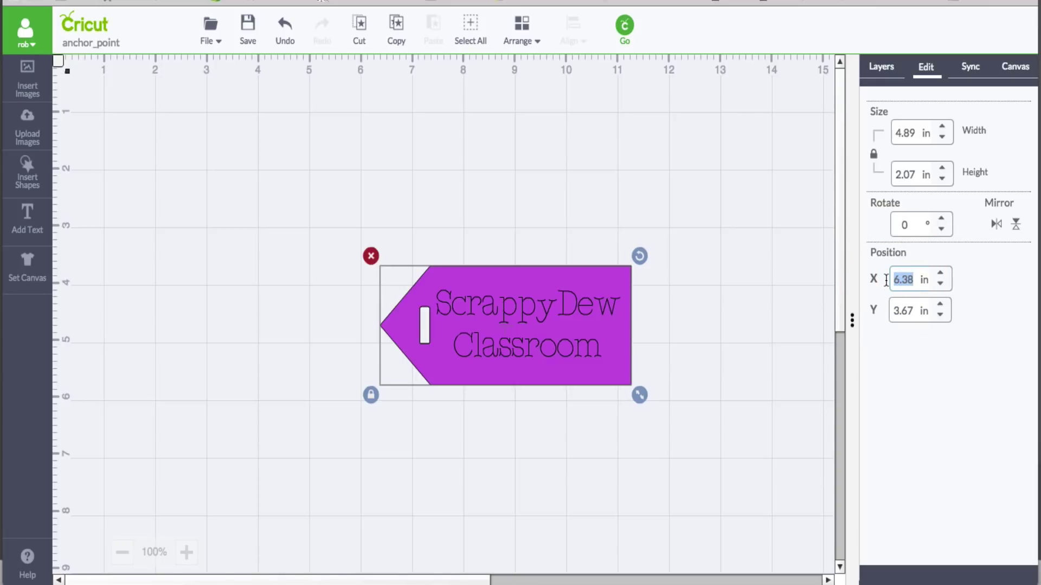
text(6)
double_click(892, 310)
text(6)
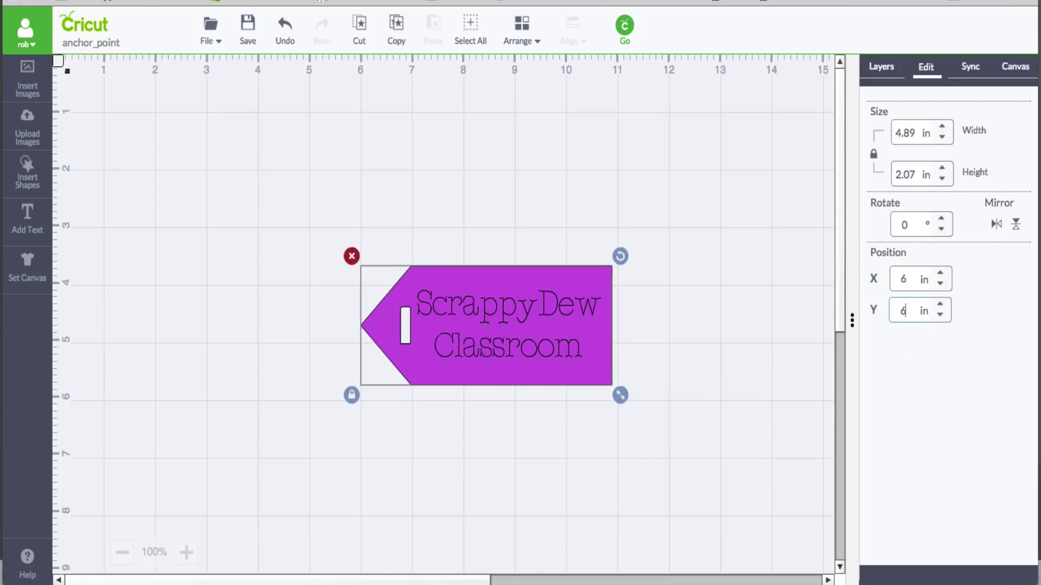
key(Return)
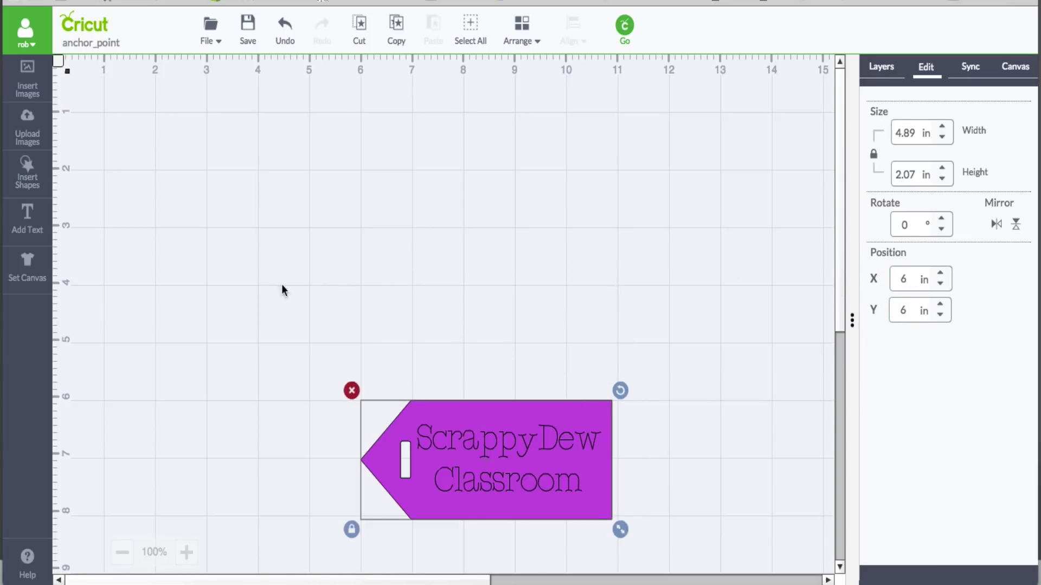
Select all and attach the corner square to the tag in the Layers panel.
click(461, 28)
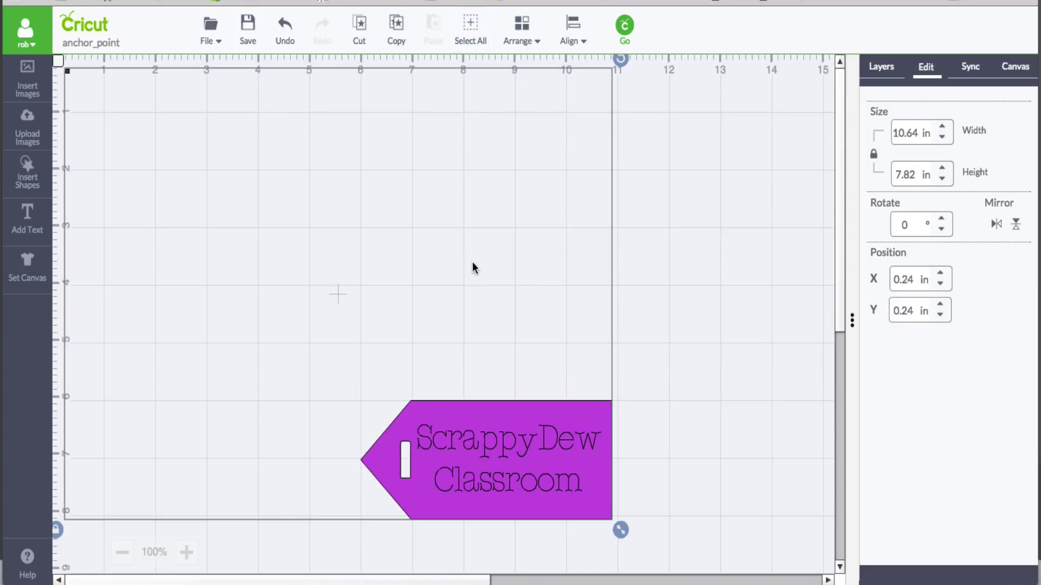
click(888, 68)
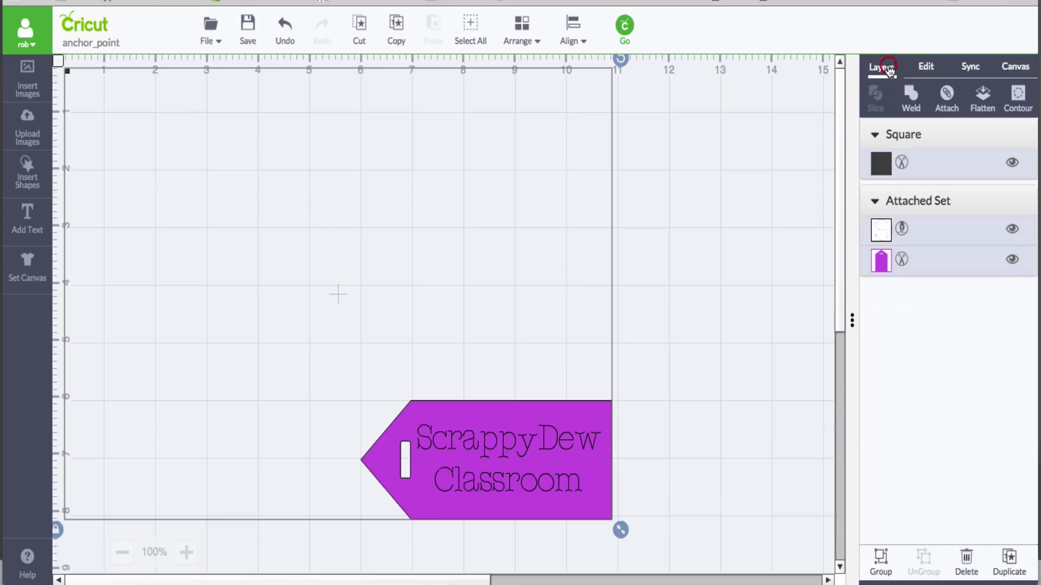
click(949, 95)
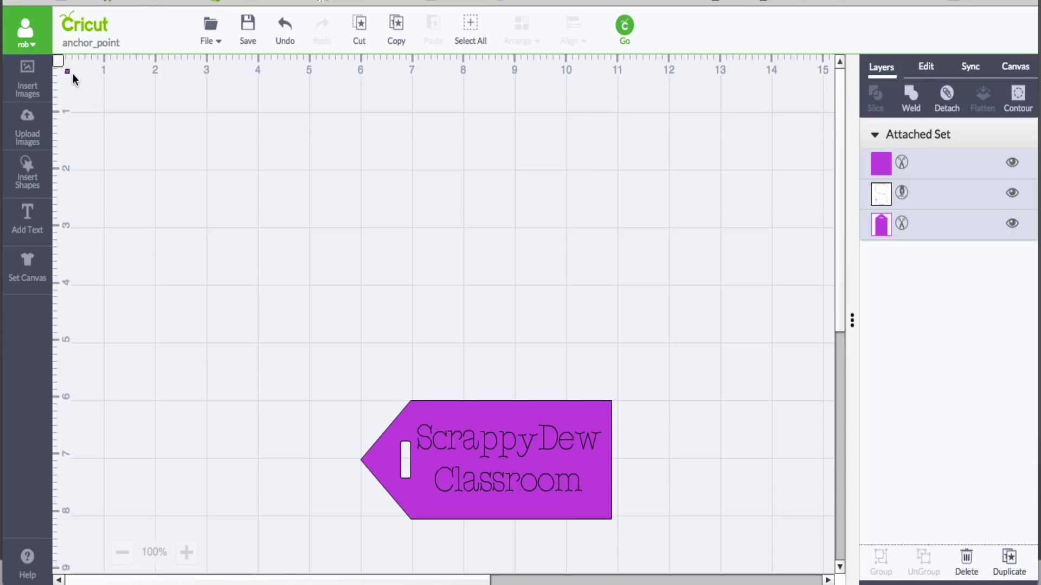
Preview the attached set on the mat and try dragging the tag there.
click(624, 29)
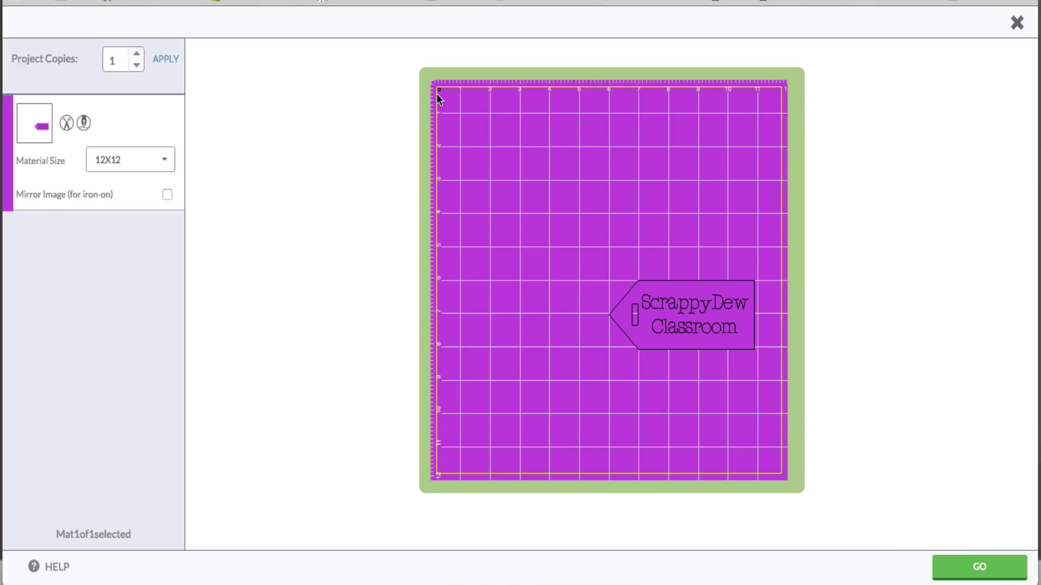
click(671, 285)
mouse_move(658, 295)
mouse_down()
mouse_move(660, 274)
mouse_move(662, 309)
mouse_move(600, 235)
mouse_up()
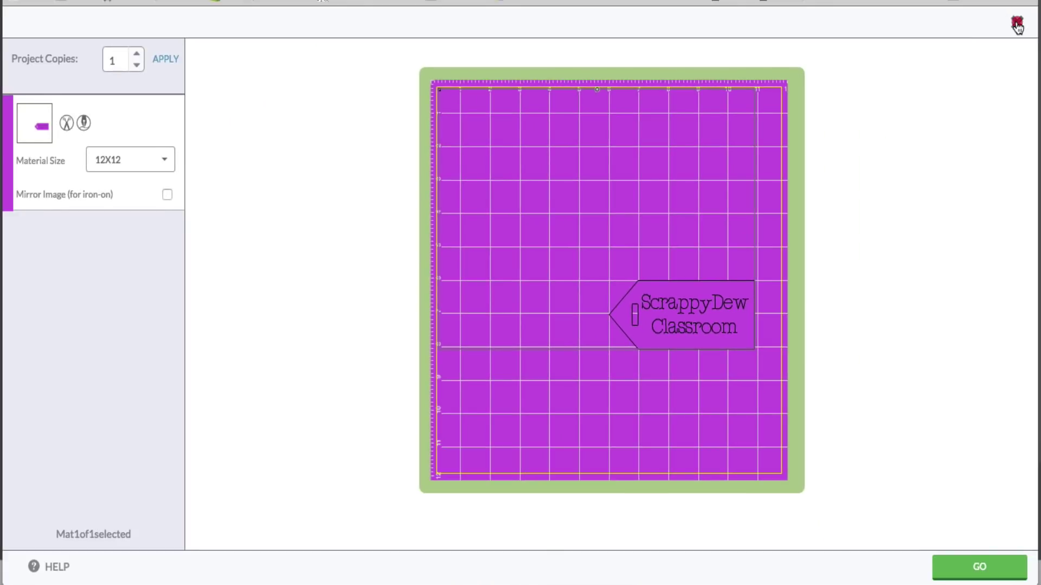
Add a small Square just above the tag, then select all and attach it to the tag's set.
click(1016, 23)
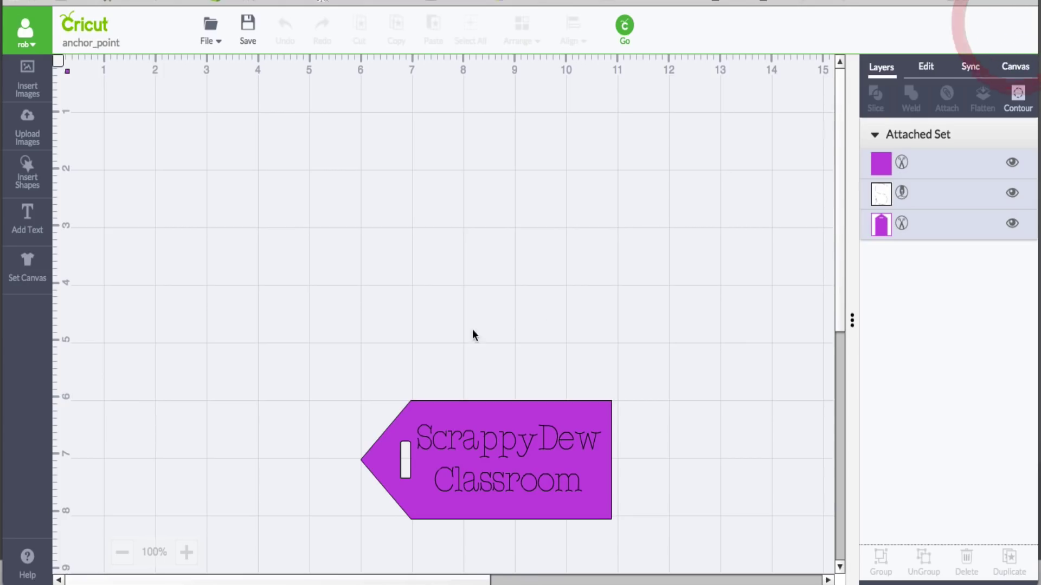
click(35, 189)
click(242, 191)
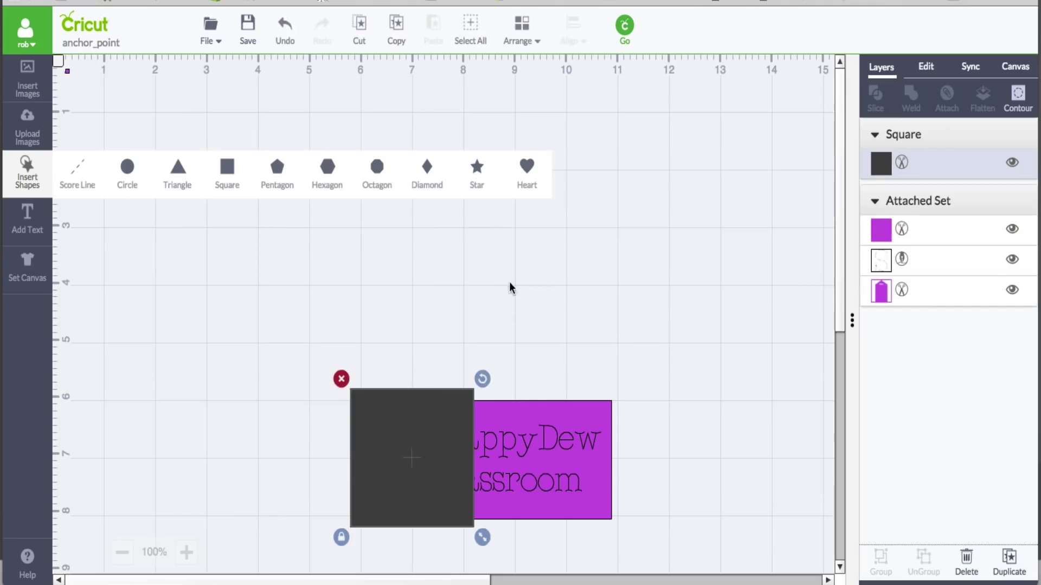
drag(423, 418, 396, 230)
drag(456, 376, 388, 294)
drag(363, 255, 448, 349)
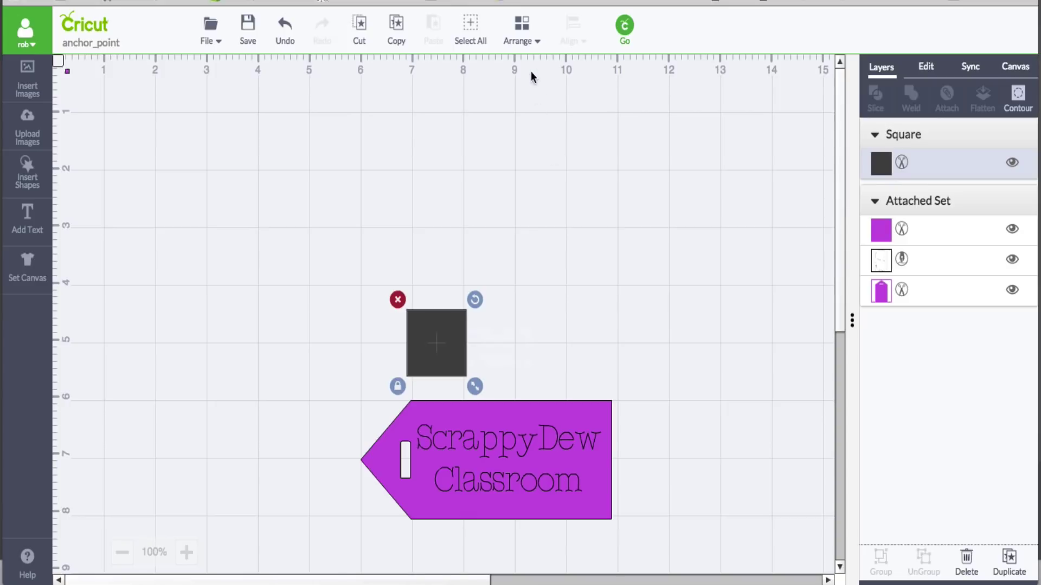
click(474, 34)
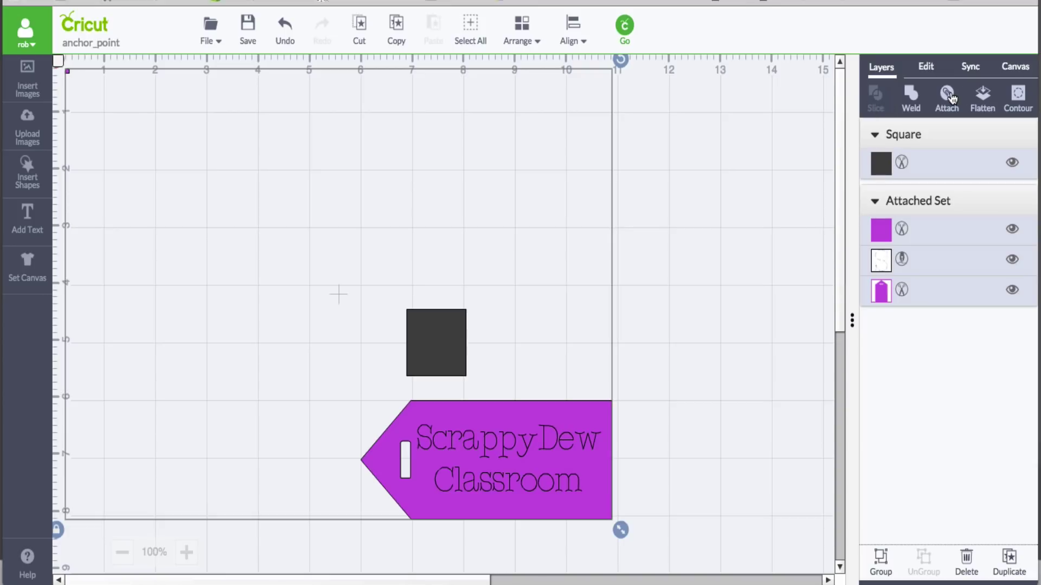
click(957, 95)
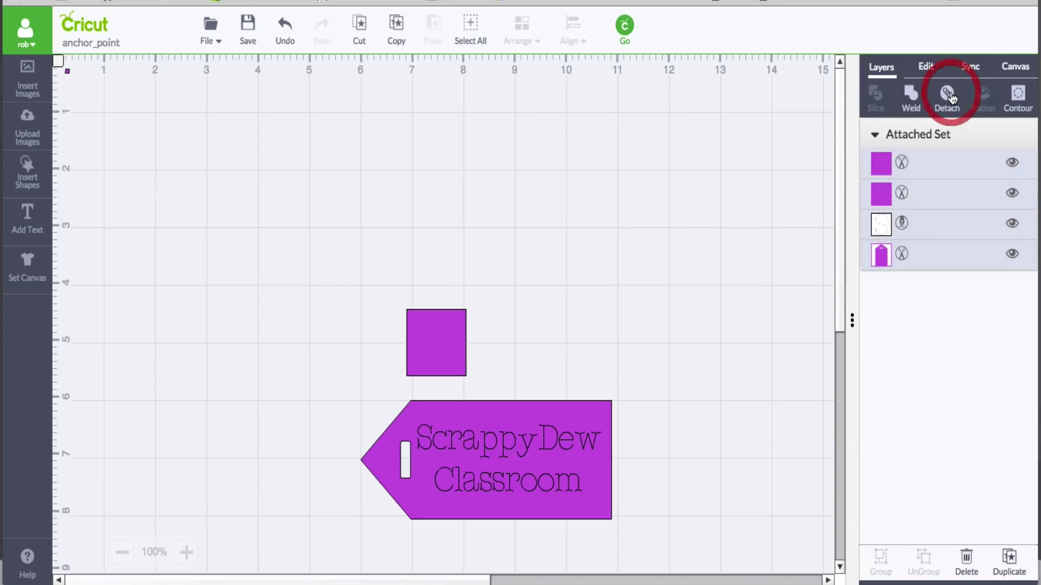
click(625, 26)
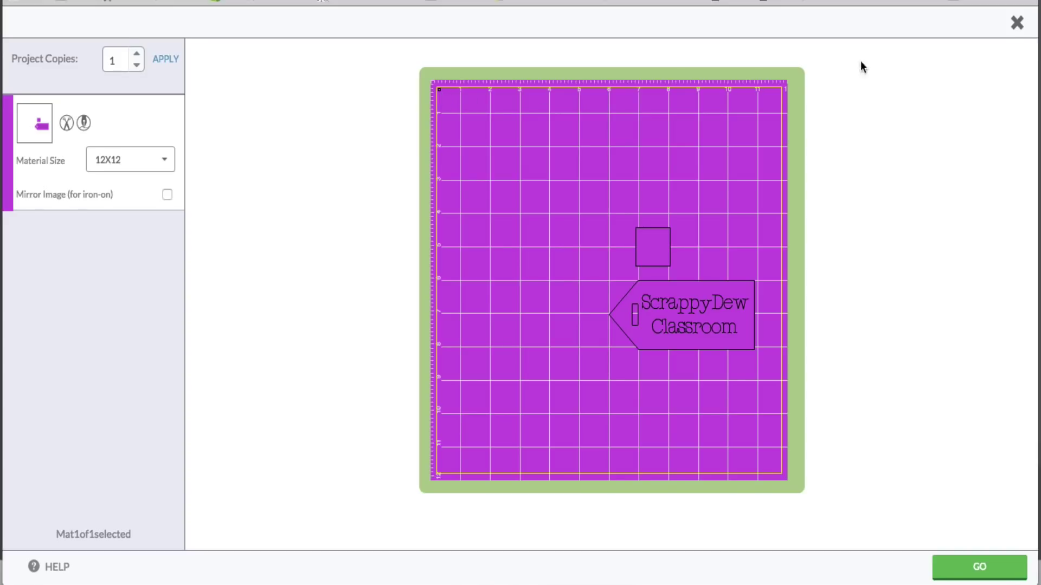
click(1015, 23)
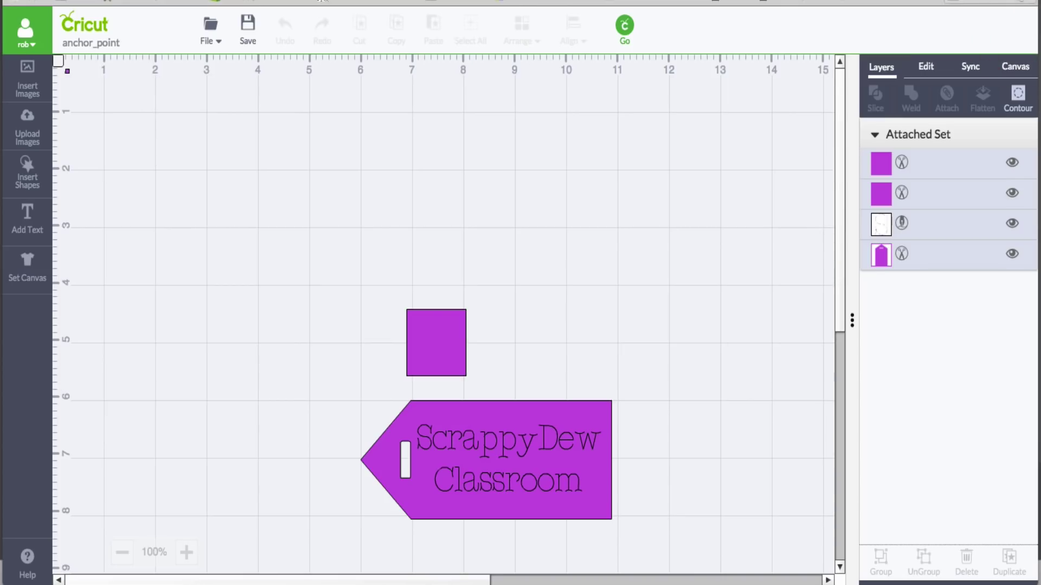